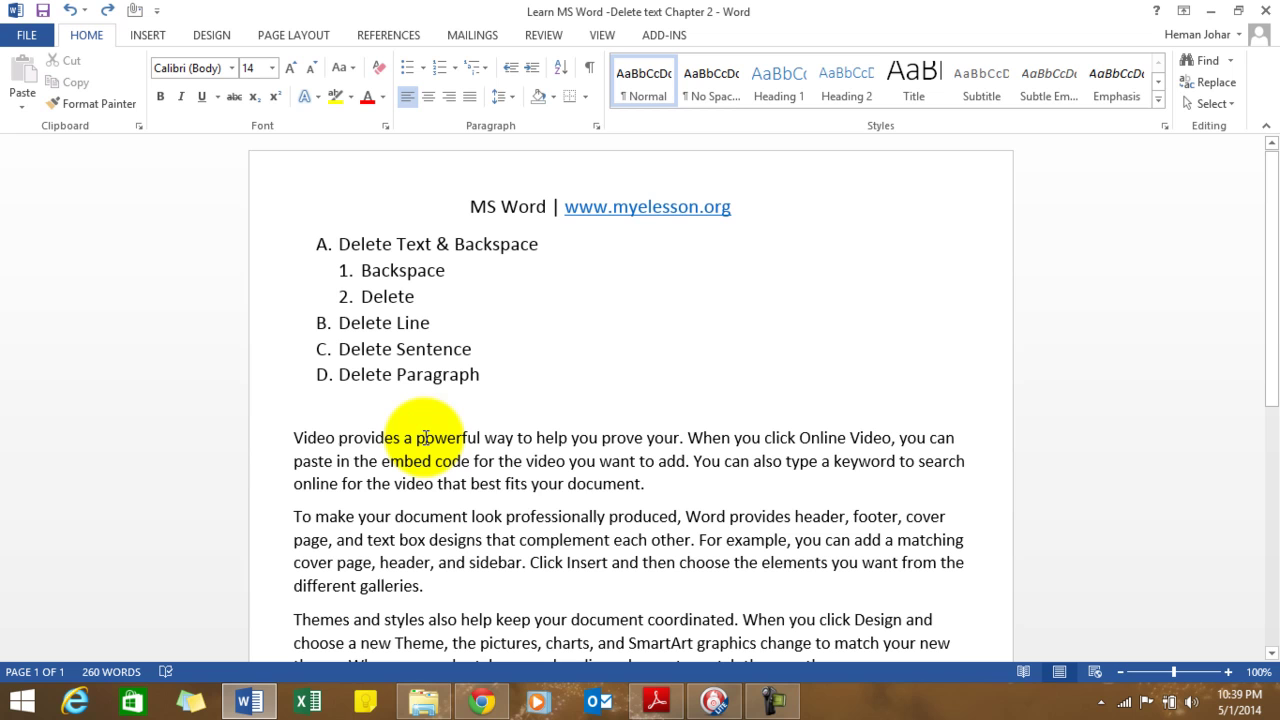
Delete the letters "rful" from the word "powerful" in the first body paragraph
left_click(456, 438)
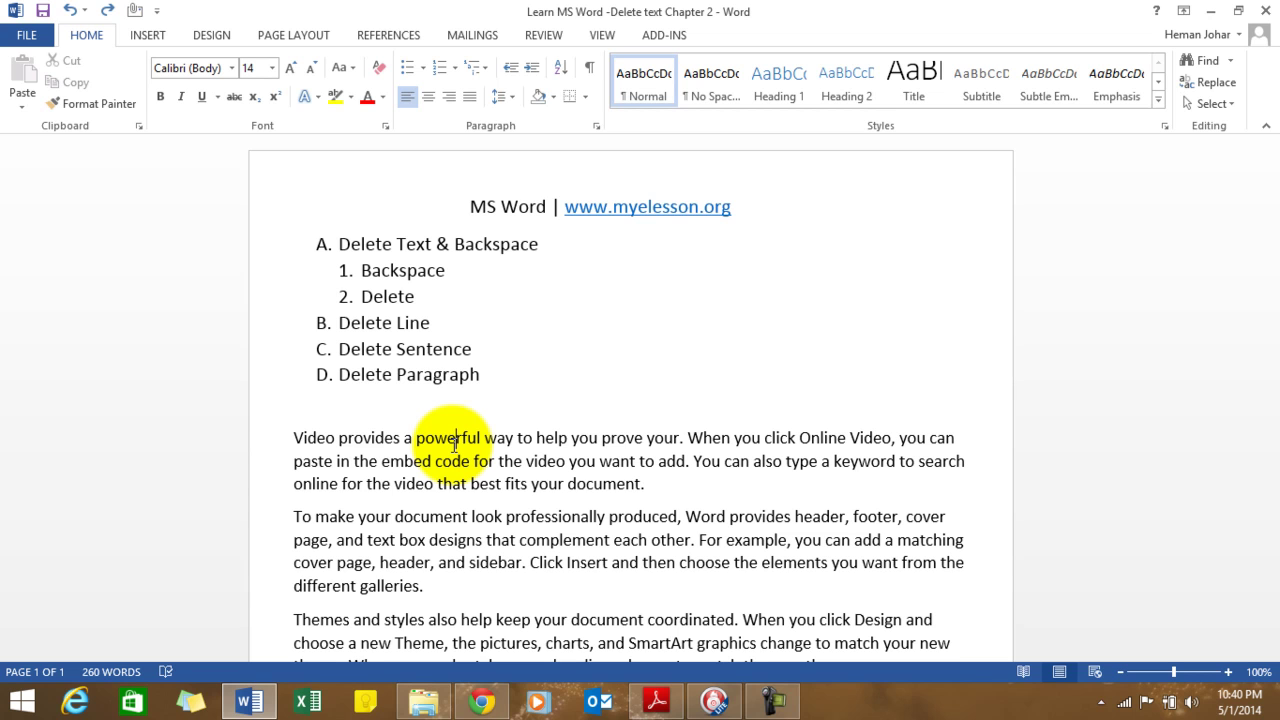
key("Delete")
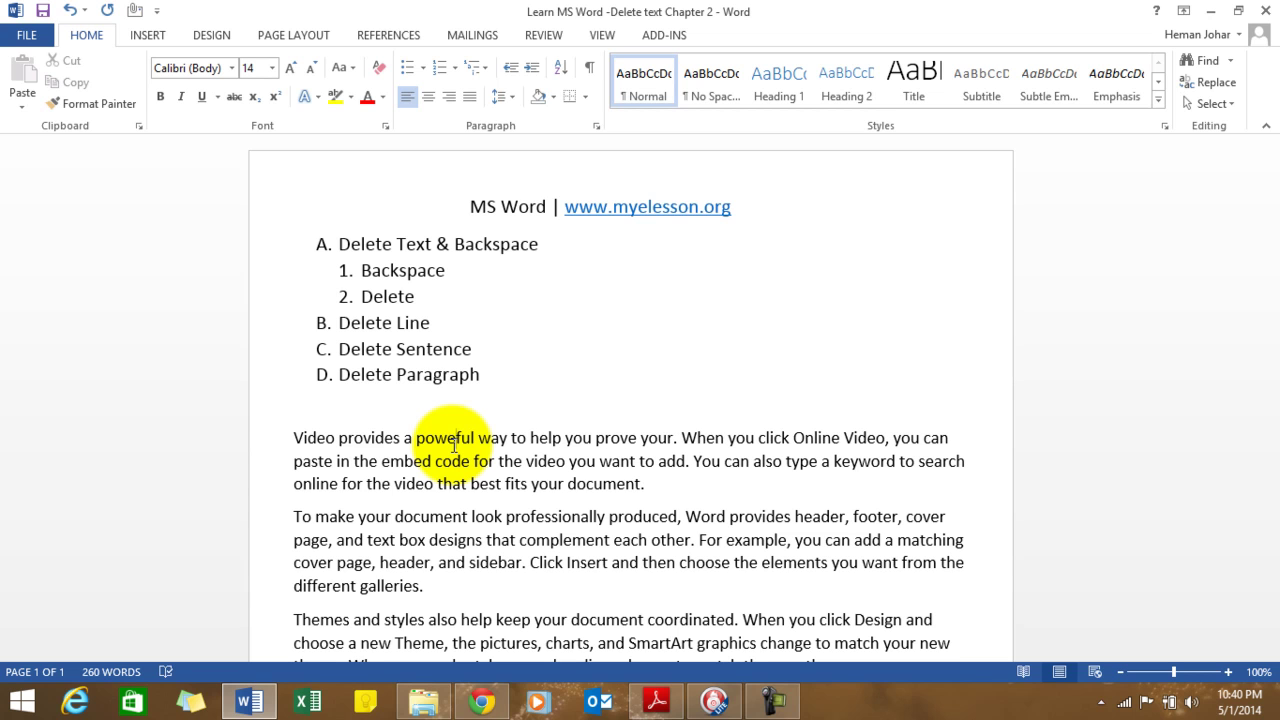
key("Delete")
key("Delete")
key("Delete")
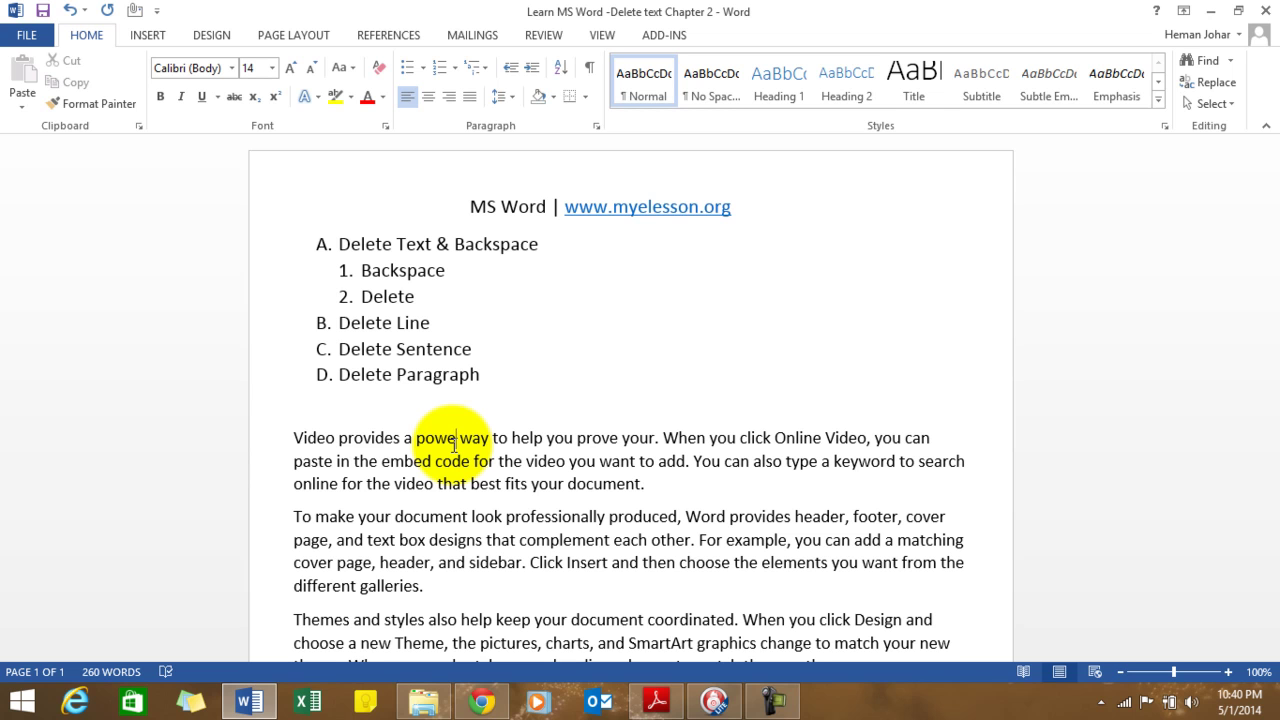
Erase the remaining letters "powe" backwards from the cursor in the first body sentence
key("BackSpace")
key("BackSpace")
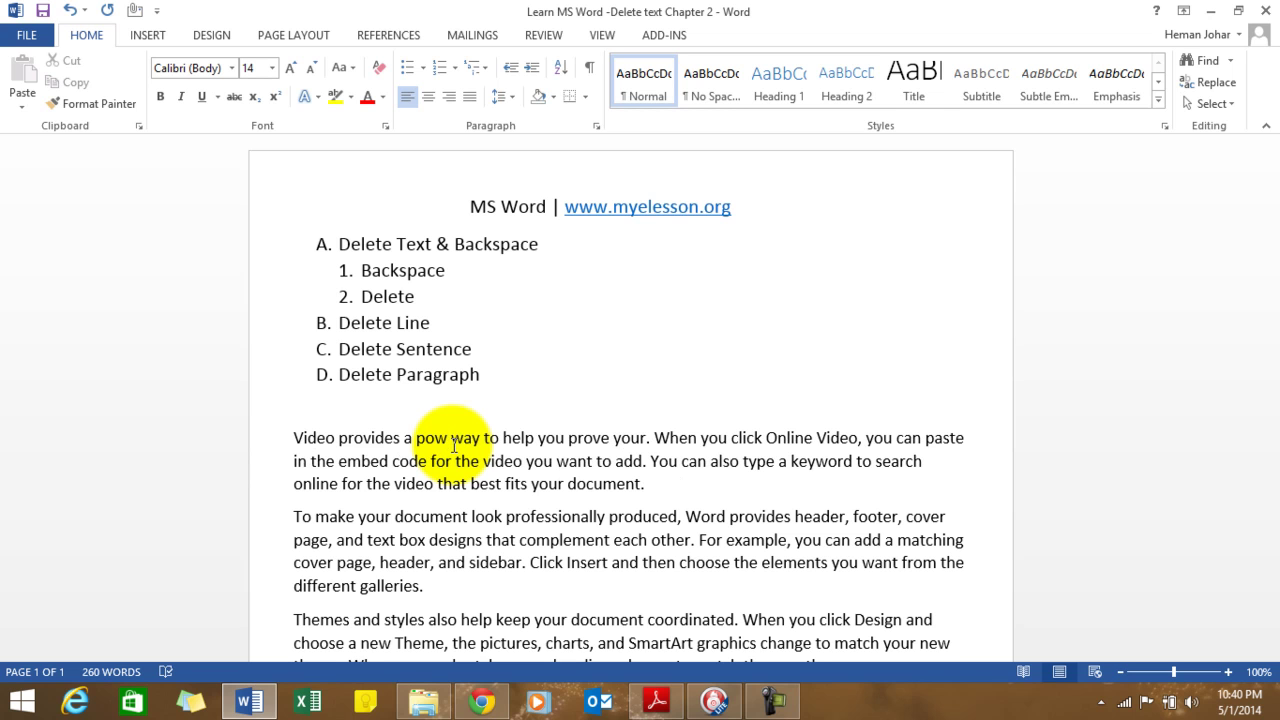
key("BackSpace")
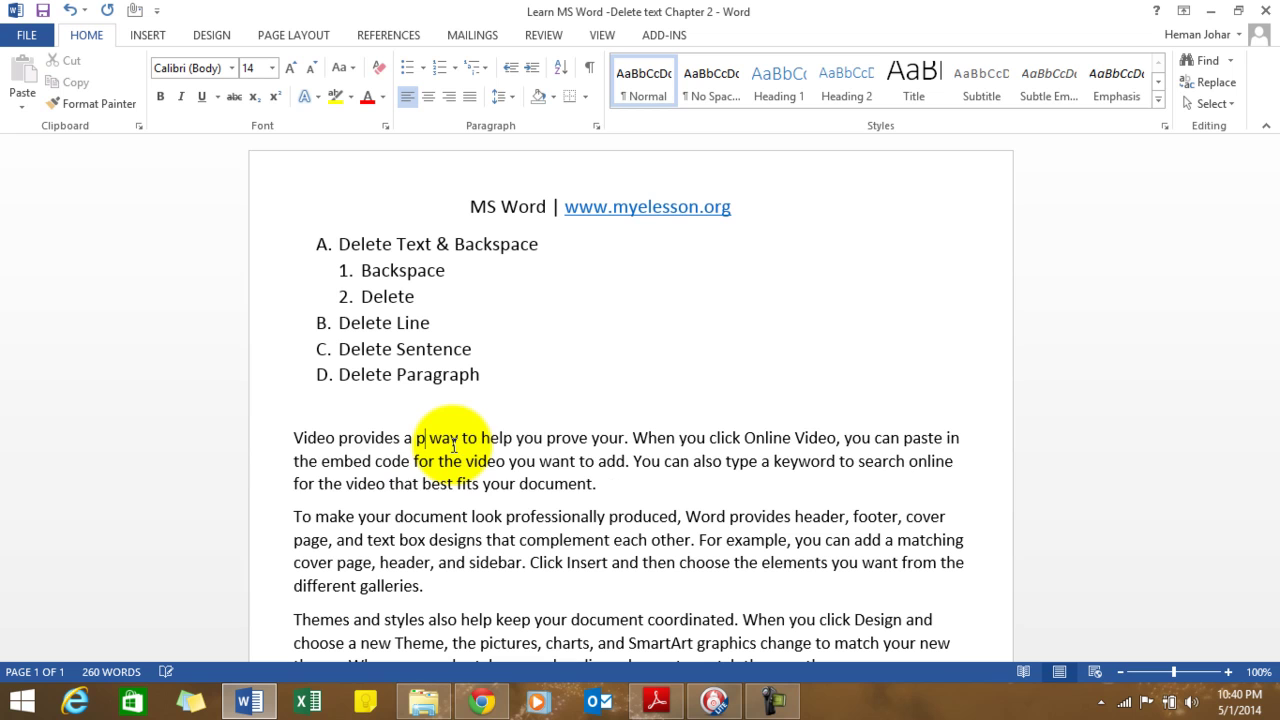
key("BackSpace")
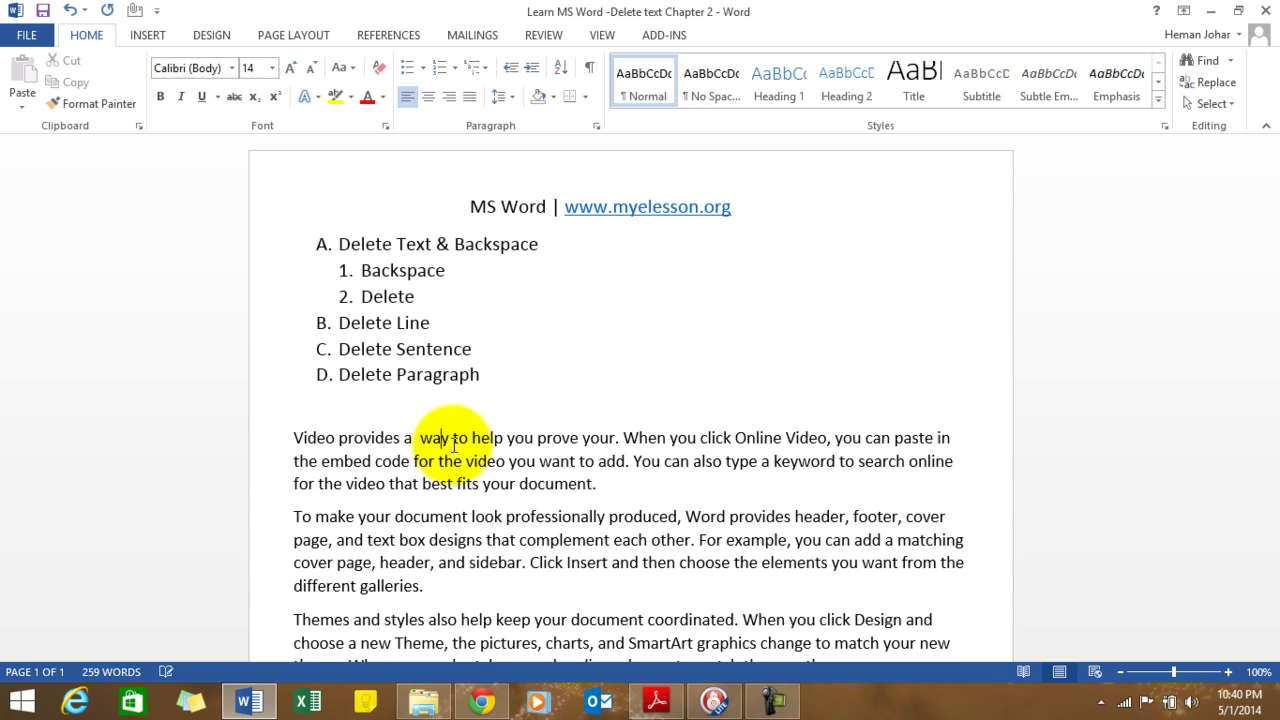
Try erasing the word "help" letter by letter in the first body sentence, and undo the deletion
key("Right")
key("Right")
key("Right")
key("Right")
key("Right")
key("Right")
key("Right")
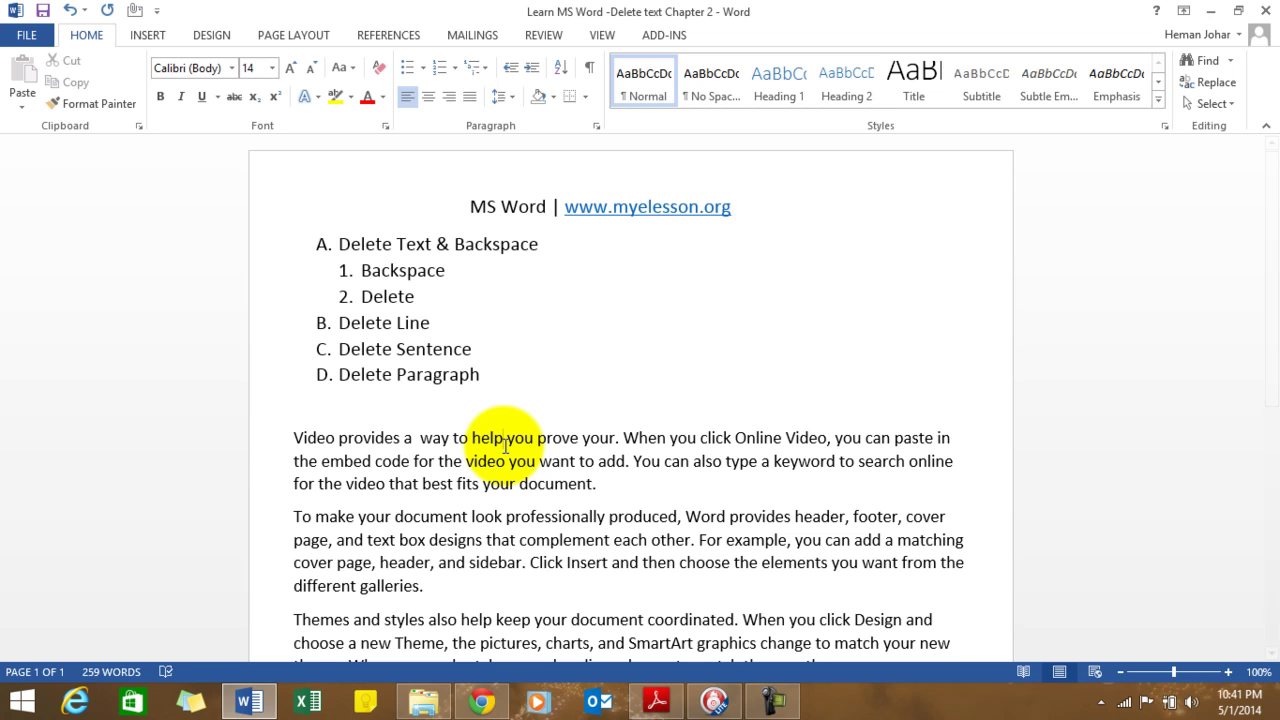
key("BackSpace")
key("BackSpace")
key("BackSpace")
key("BackSpace")
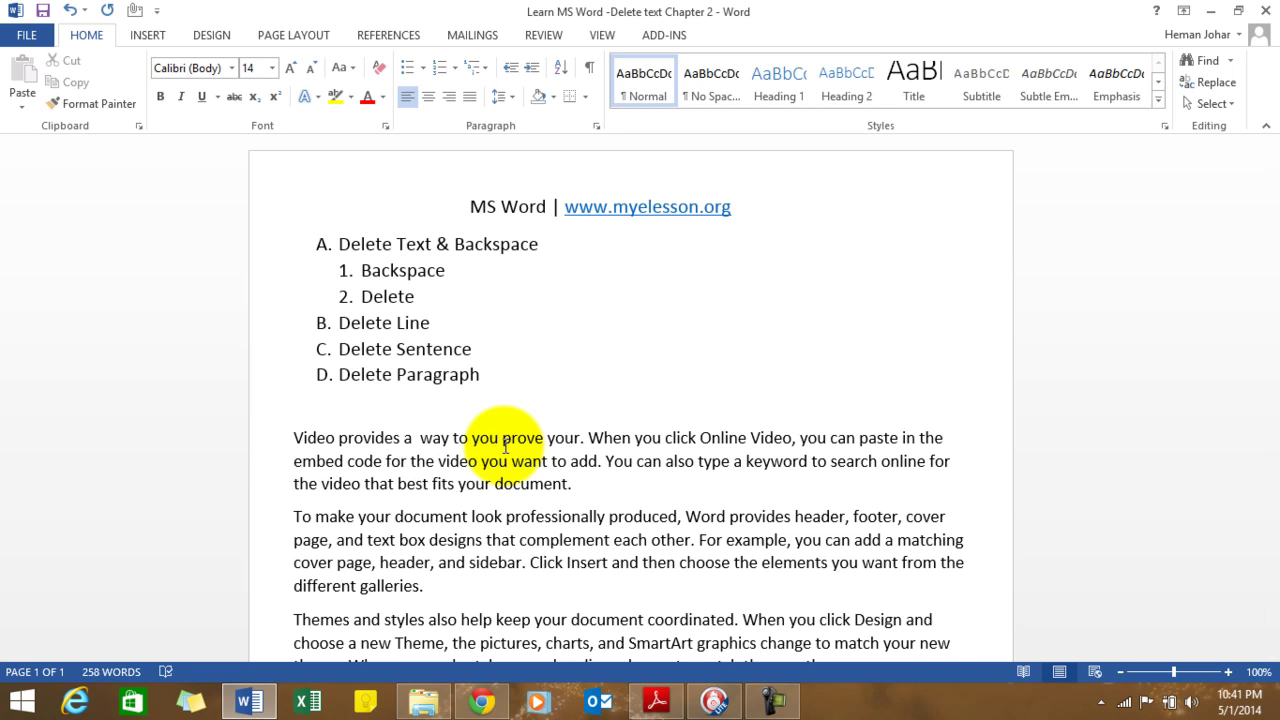
key("ctrl+z")
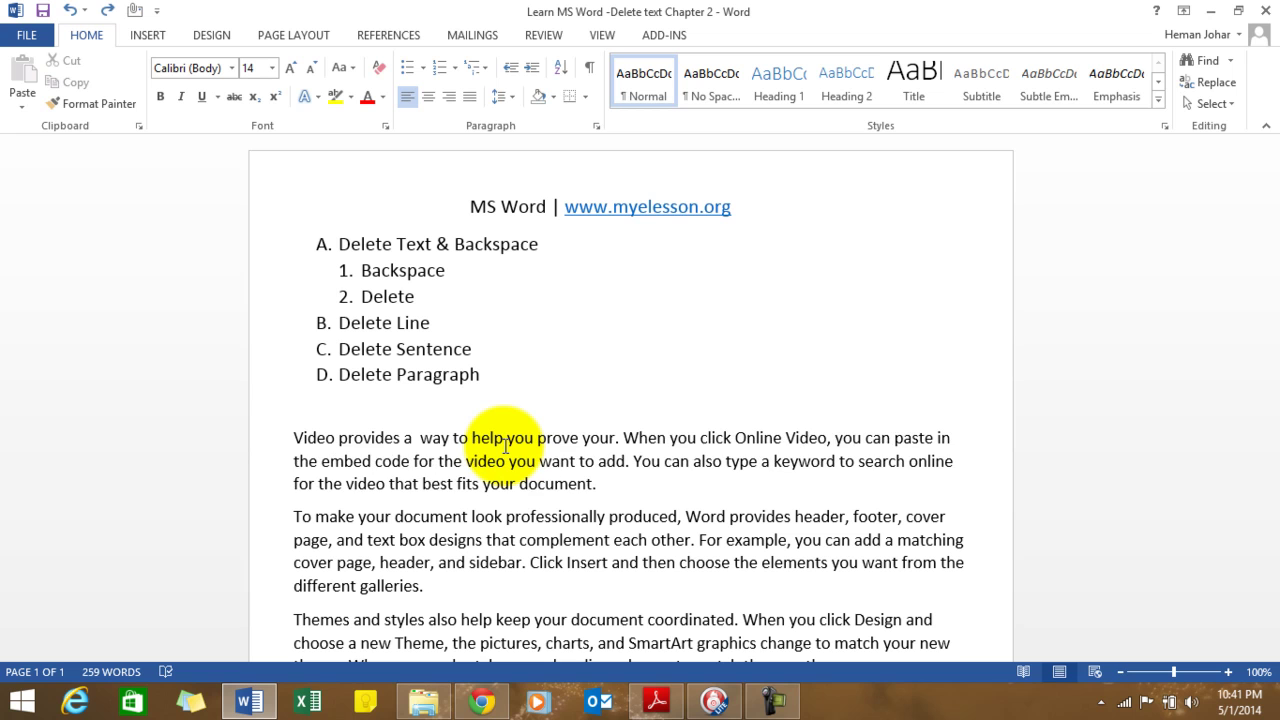
Place the cursor before "help" in the first body sentence and delete the whole word at once
key("Left")
key("Left")
key("Left")
key("Left")
key("ctrl+Delete")
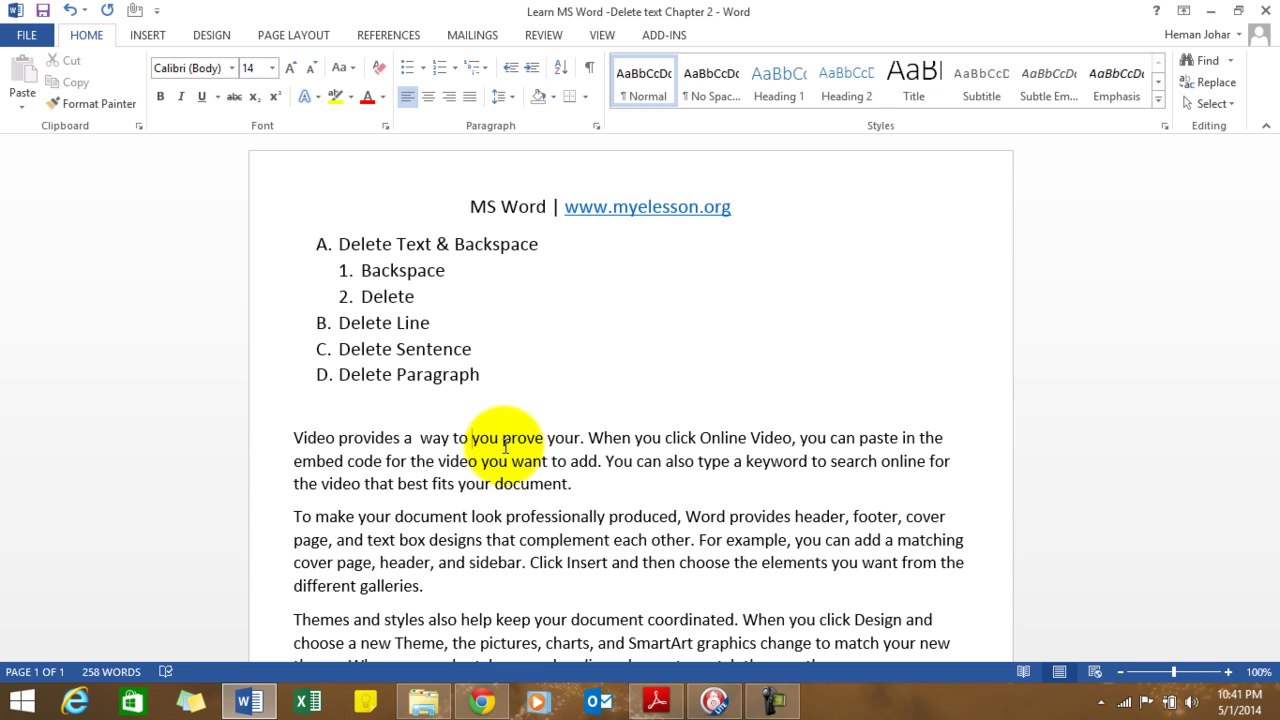
Delete the letters "On" at the start of "Online" in the second body sentence and retype them
key("Right")
key("Right")
key("Right")
key("Right")
key("Right")
key("Right")
key("Up")
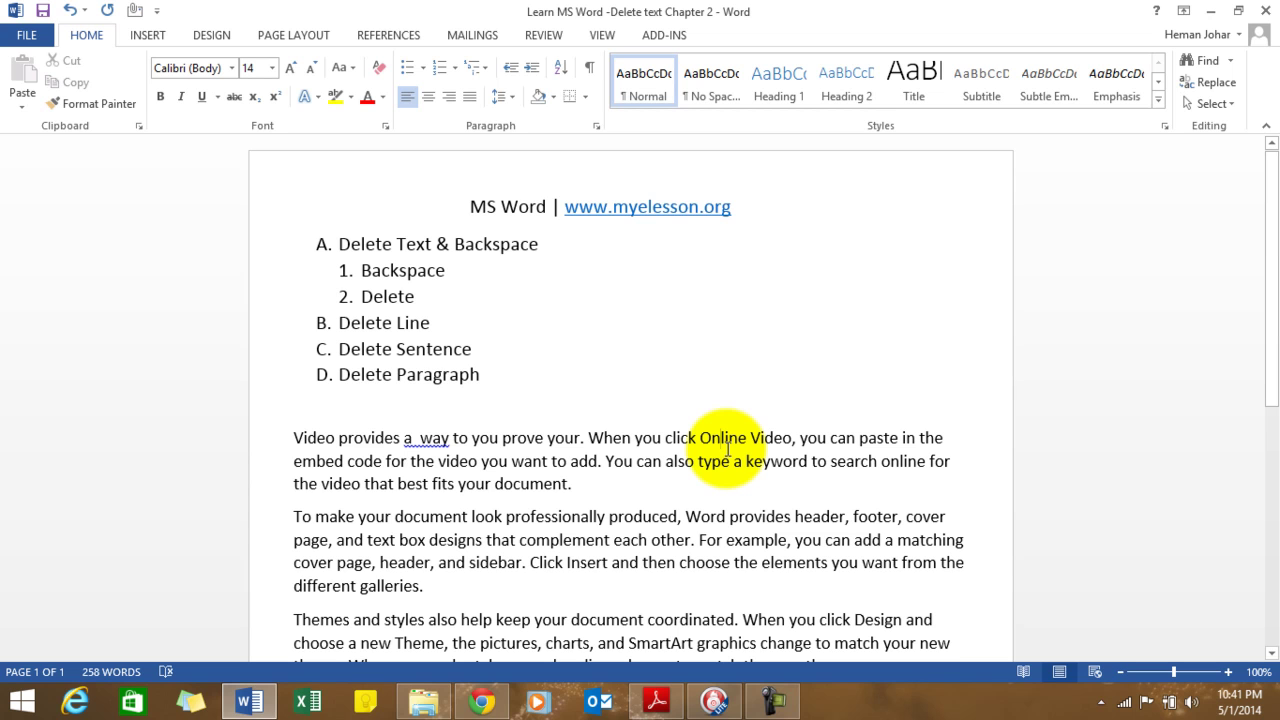
key("Delete")
key("Delete")
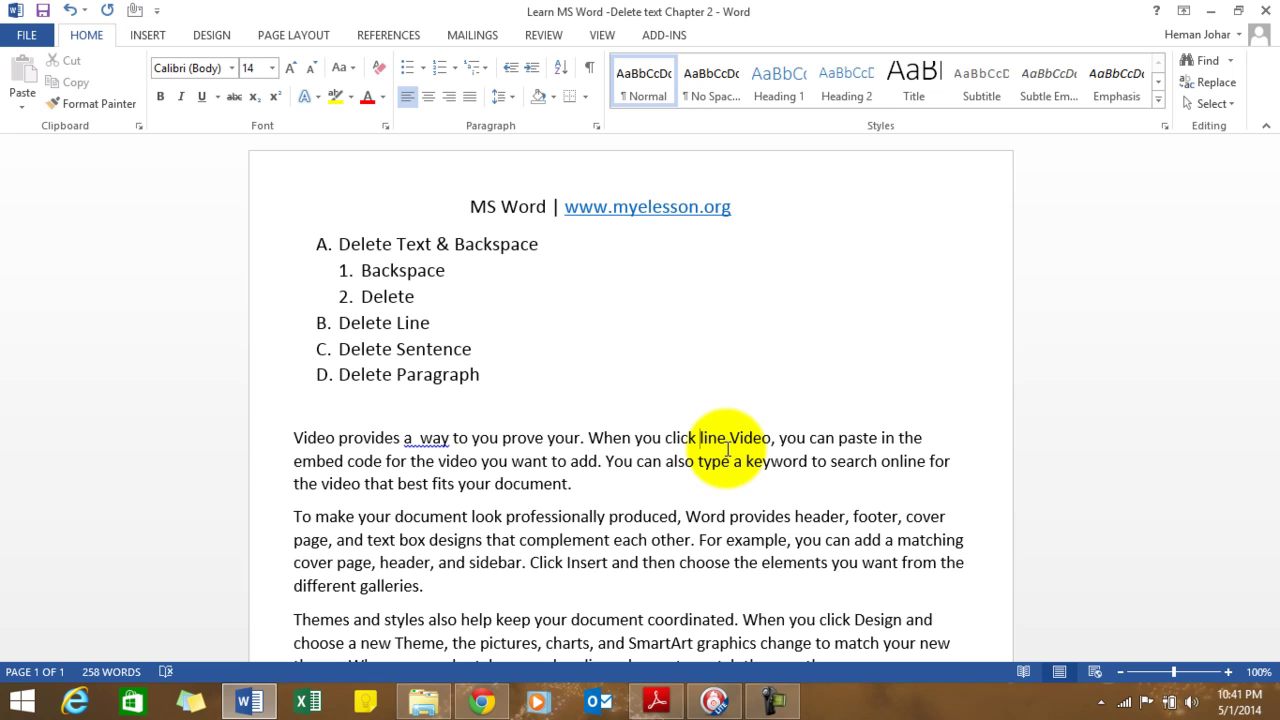
type("On")
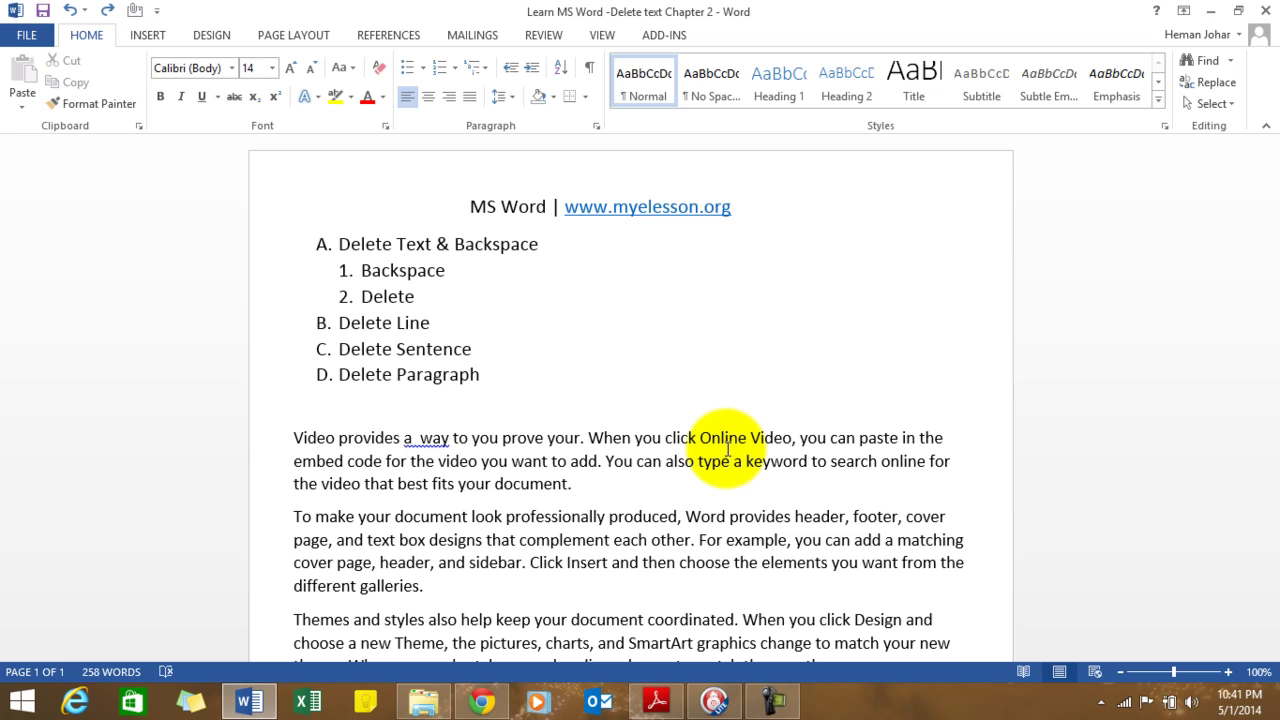
Delete the letters "line" from "Online" in the second body sentence, leaving "On Video"
key("Delete")
key("Delete")
key("Delete")
key("Delete")
key("Delete")
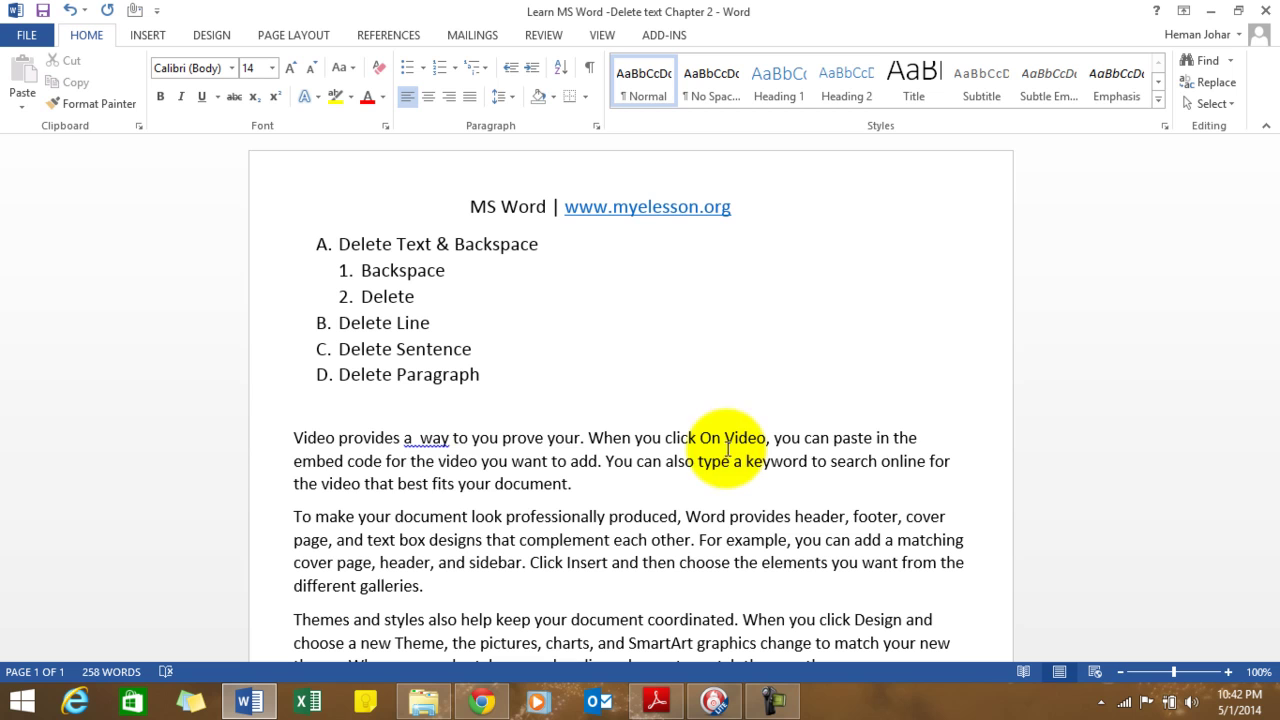
Select the first line of the first body paragraph from its start to its end, and clear the selection
left_click(296, 437)
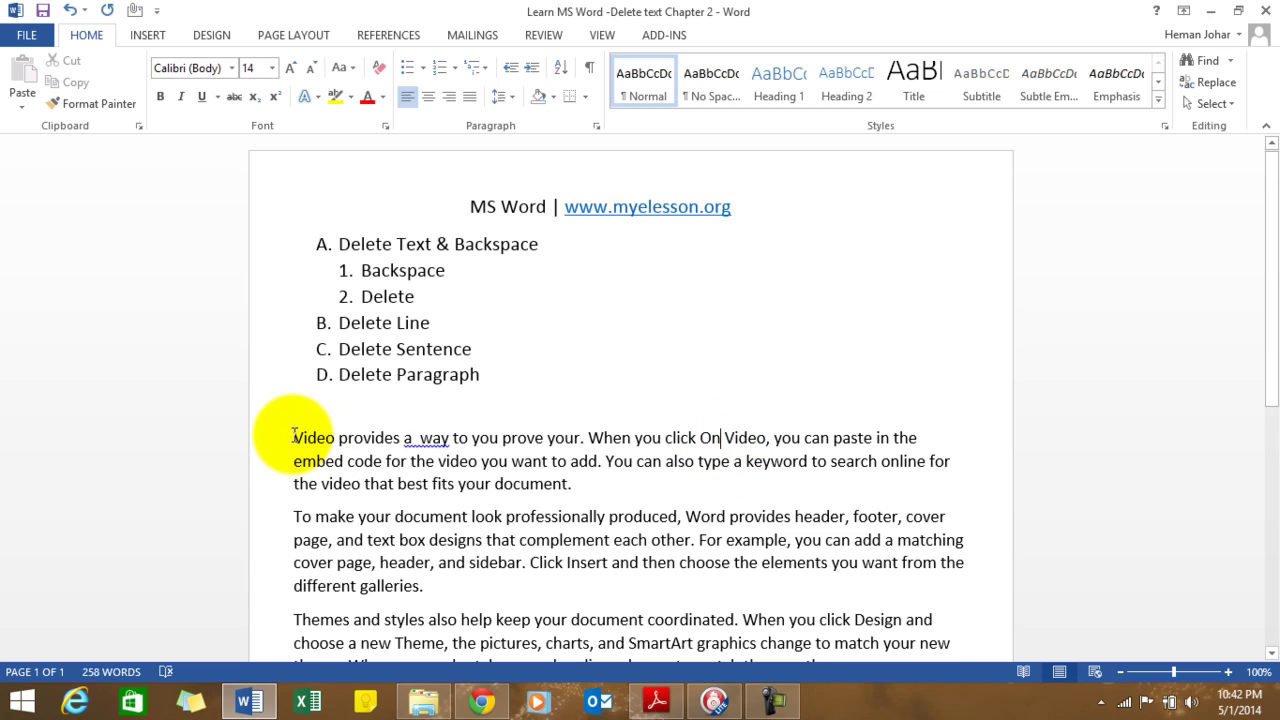
left_click(912, 435, "shift")
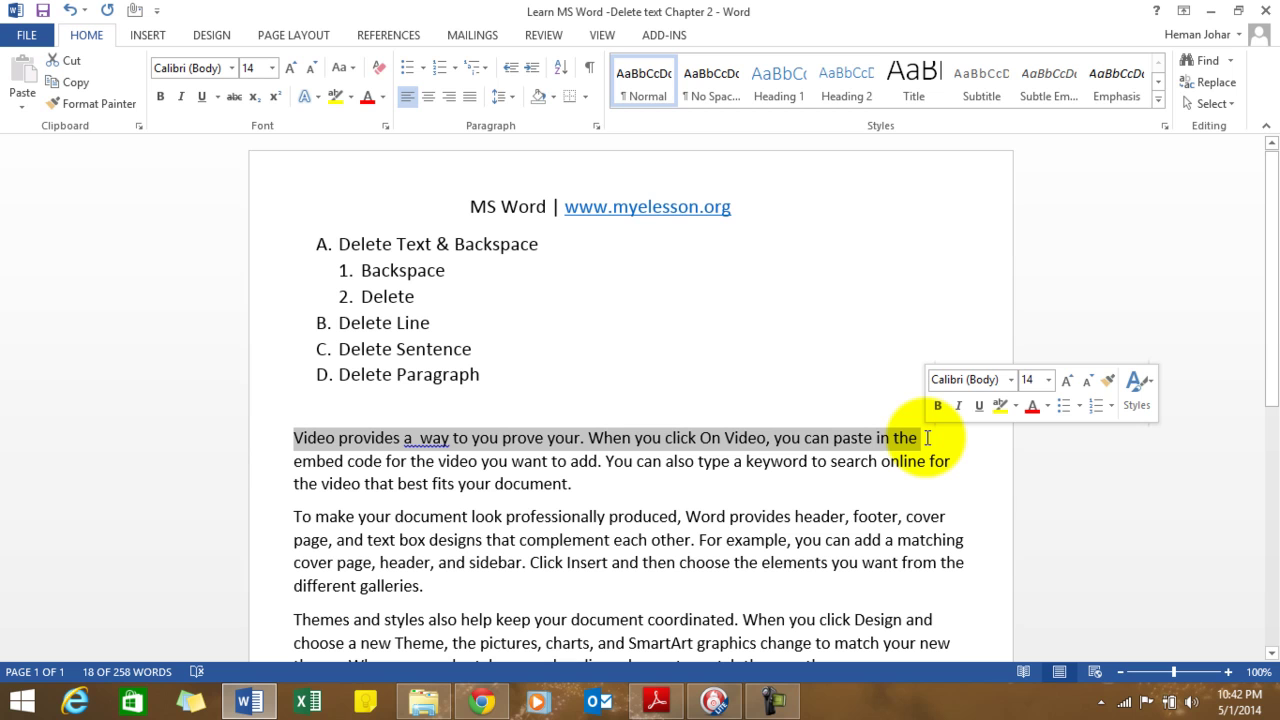
left_click(189, 461)
left_click(594, 437)
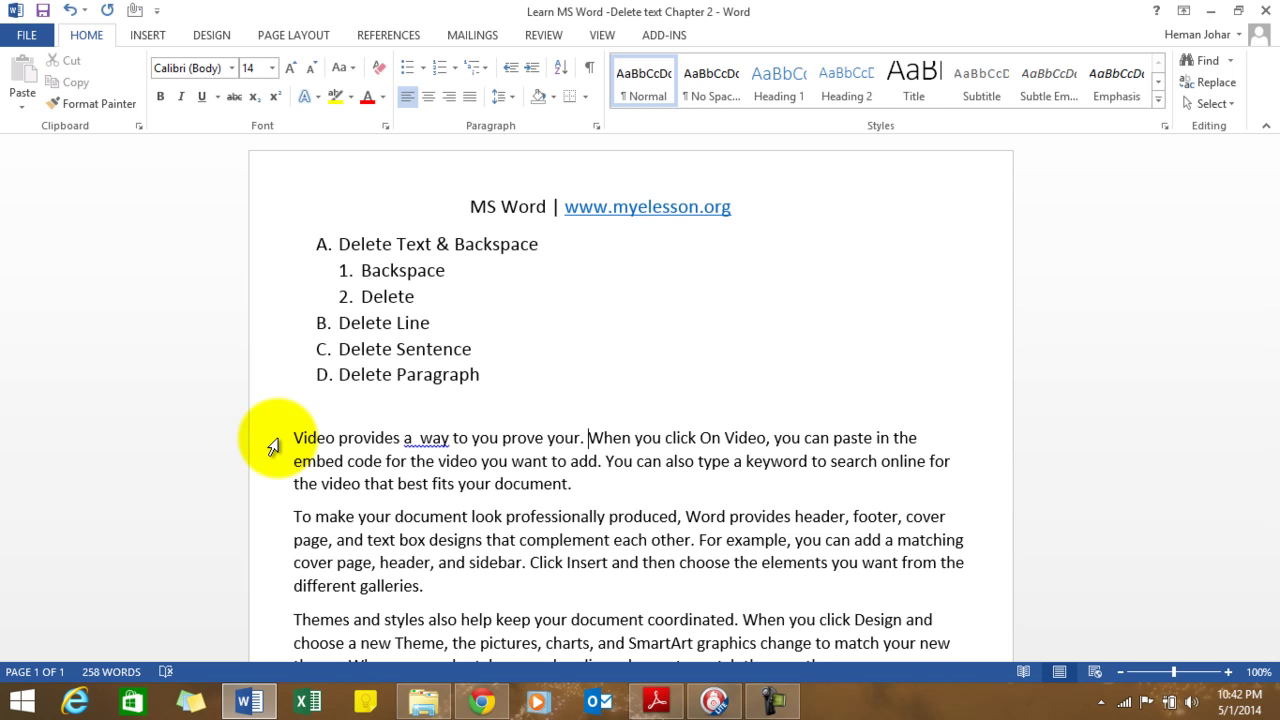
Try deleting the entire first line of the first body paragraph, and undo the deletion
left_click(273, 446)
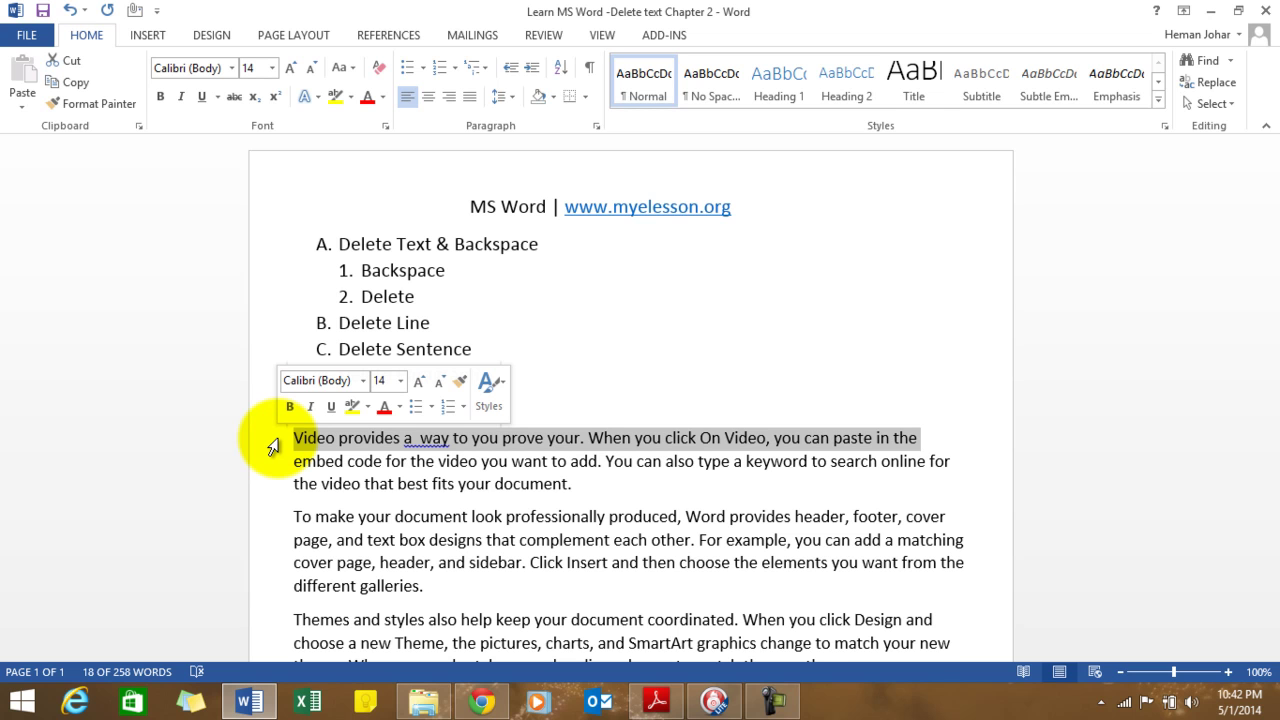
key("Delete")
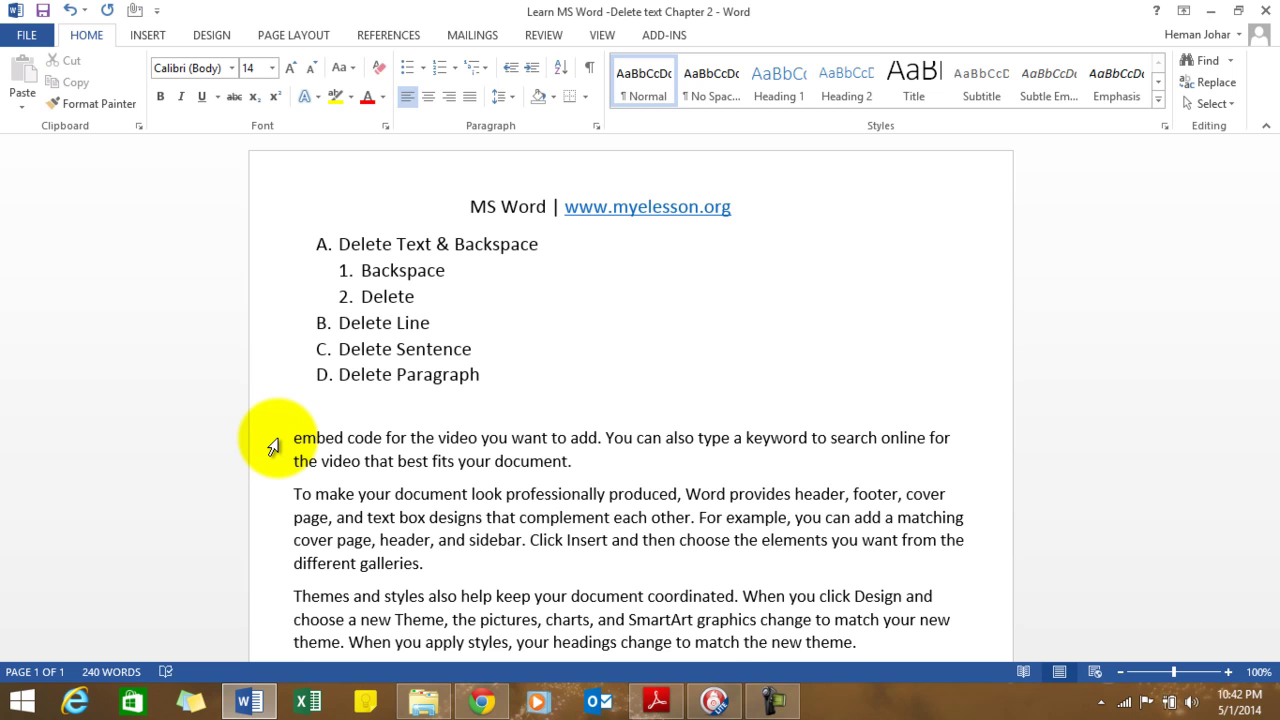
key("ctrl+z")
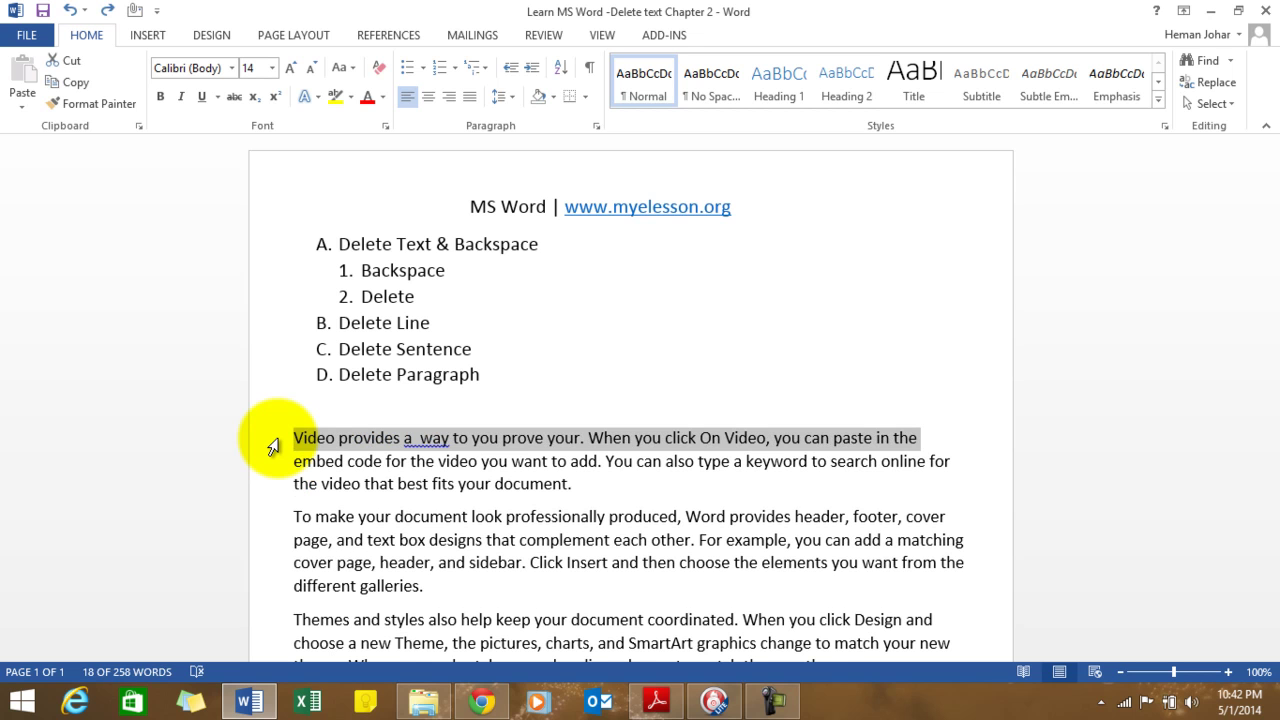
left_click(519, 446)
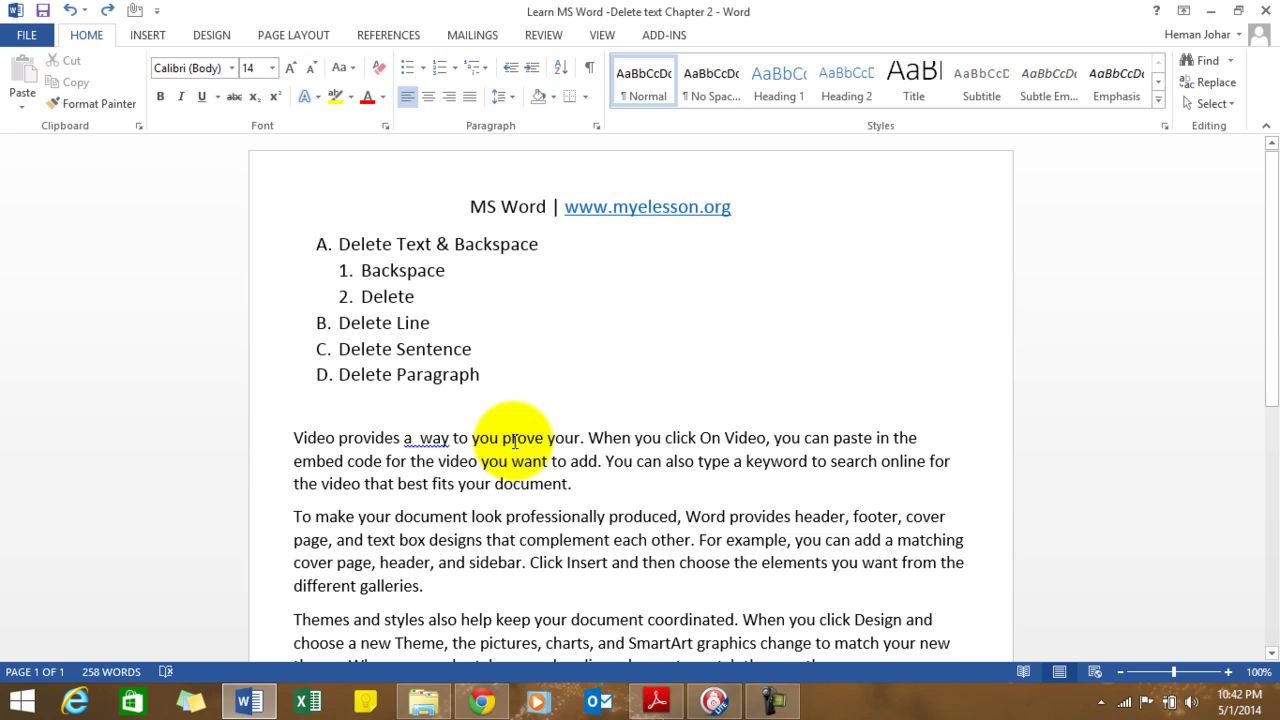
Delete the whole sentence starting "When you click On Video" from the first body paragraph
left_click(512, 438, "ctrl")
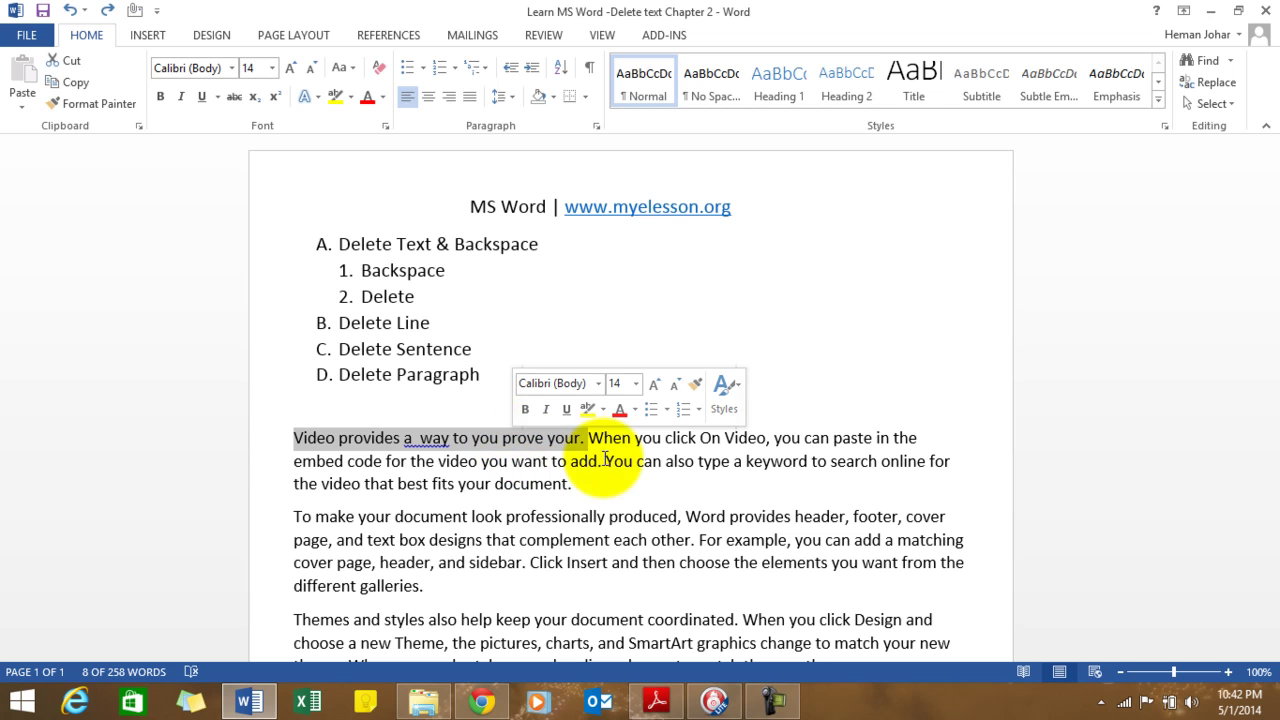
left_click(719, 438)
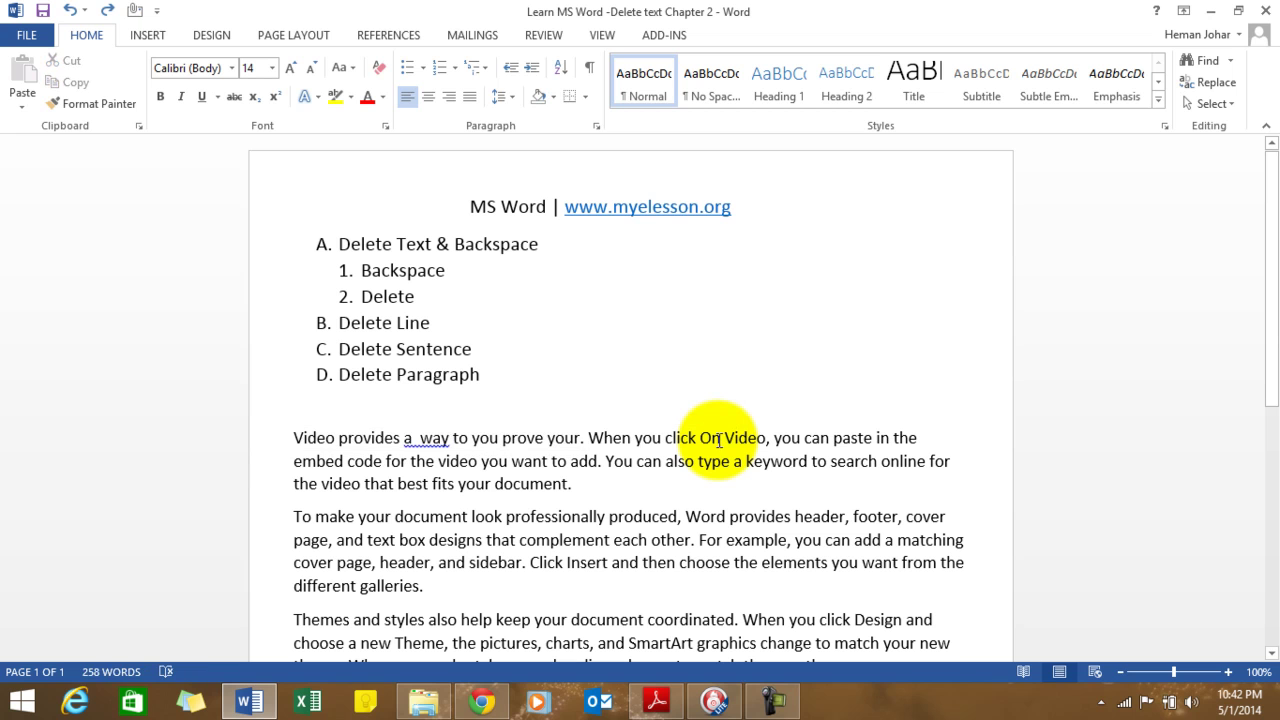
left_click(719, 438, "ctrl")
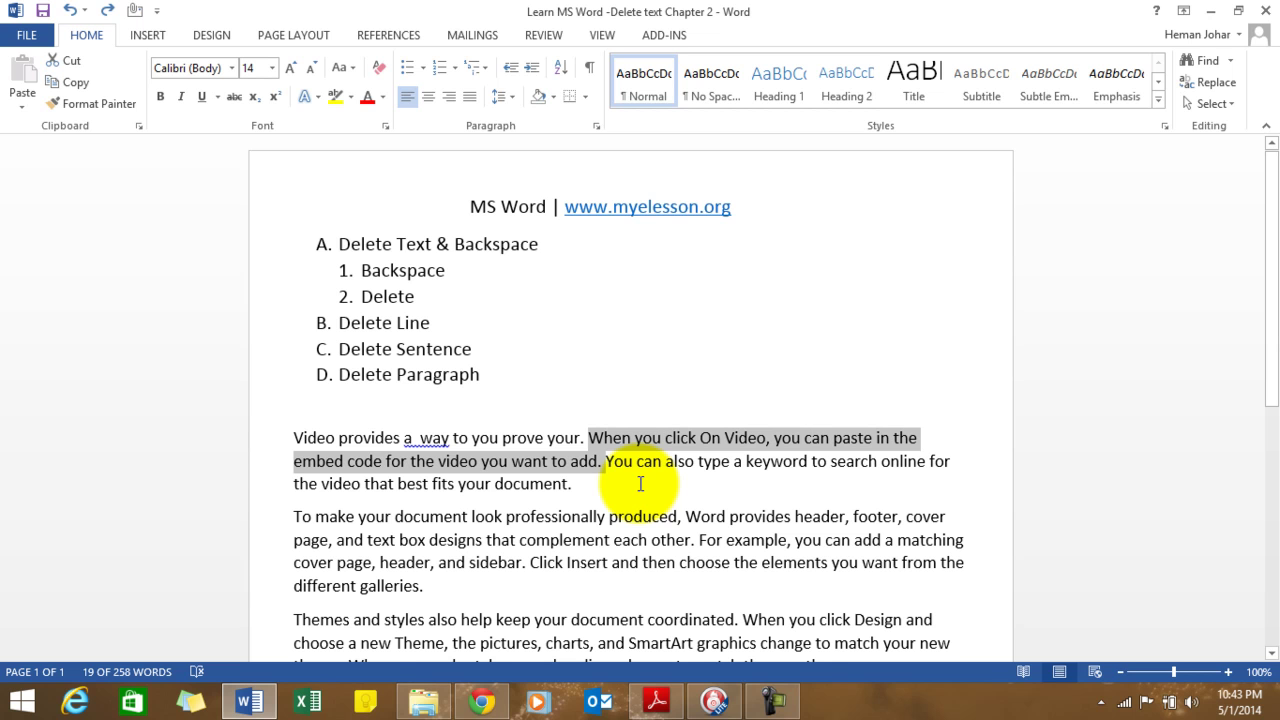
key("Delete")
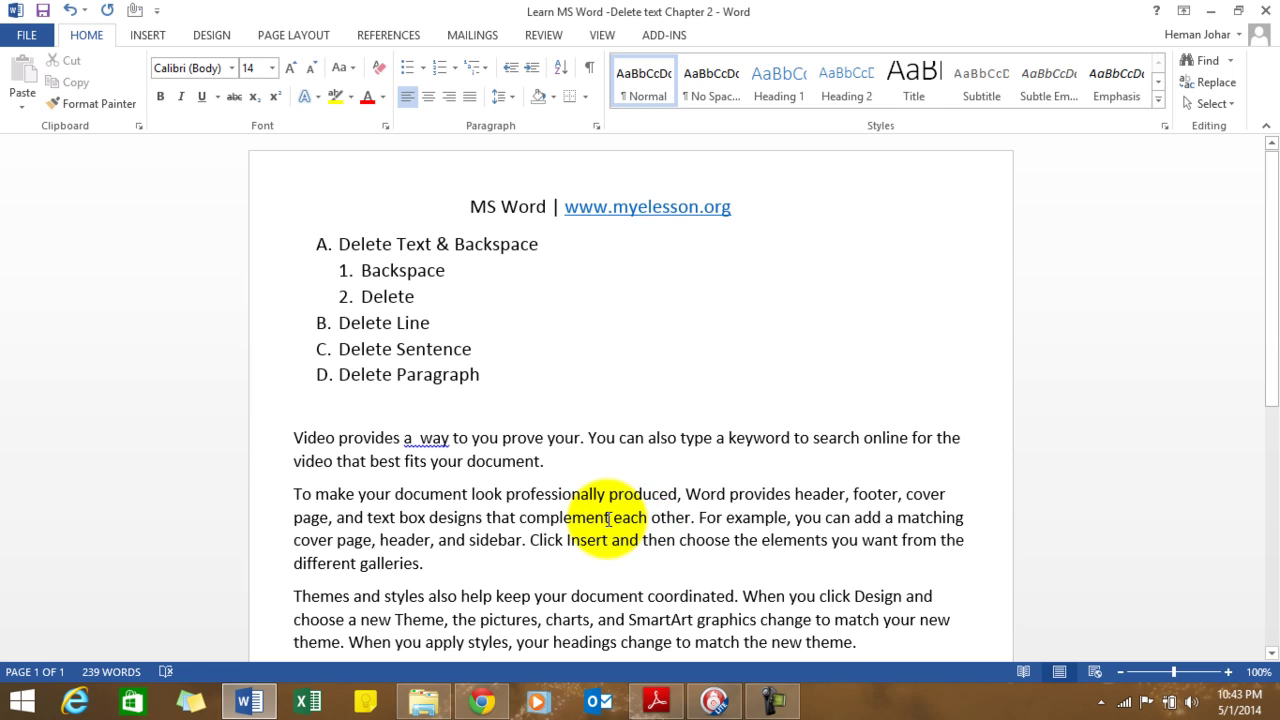
Delete the entire paragraph starting "To make your document look professionally produced"
left_click(609, 519, "ctrl")
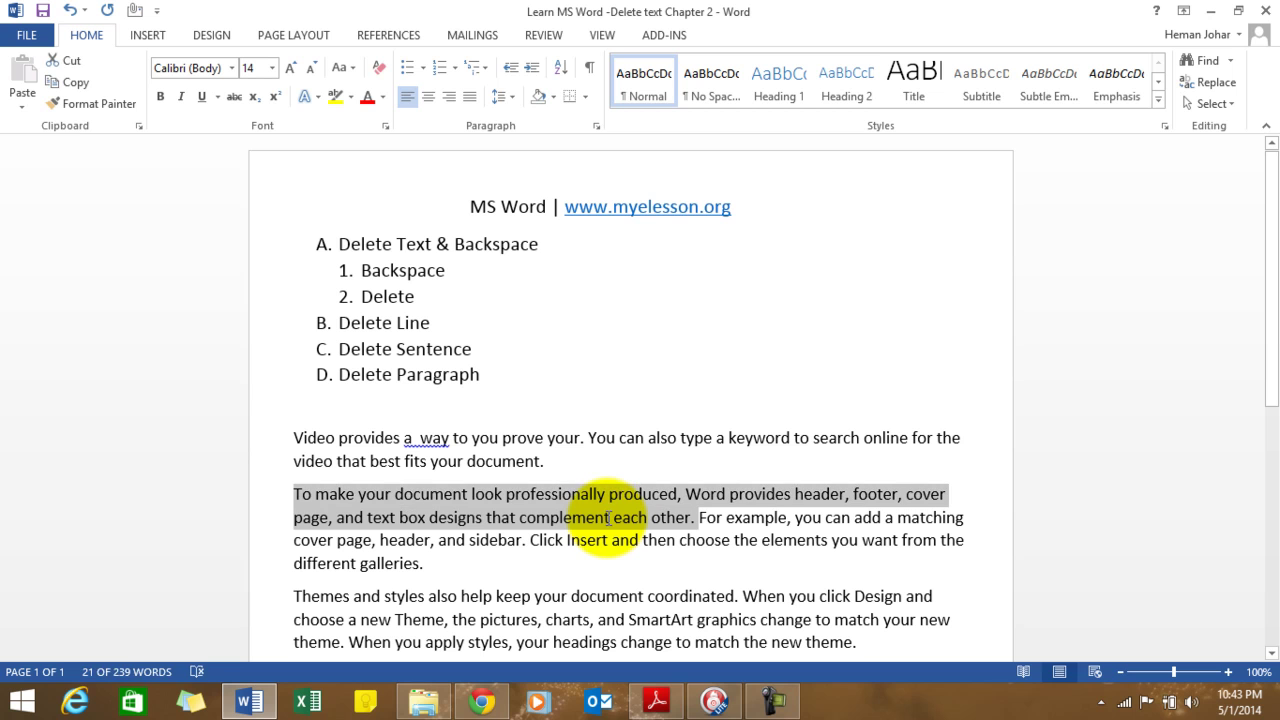
triple_click(609, 518)
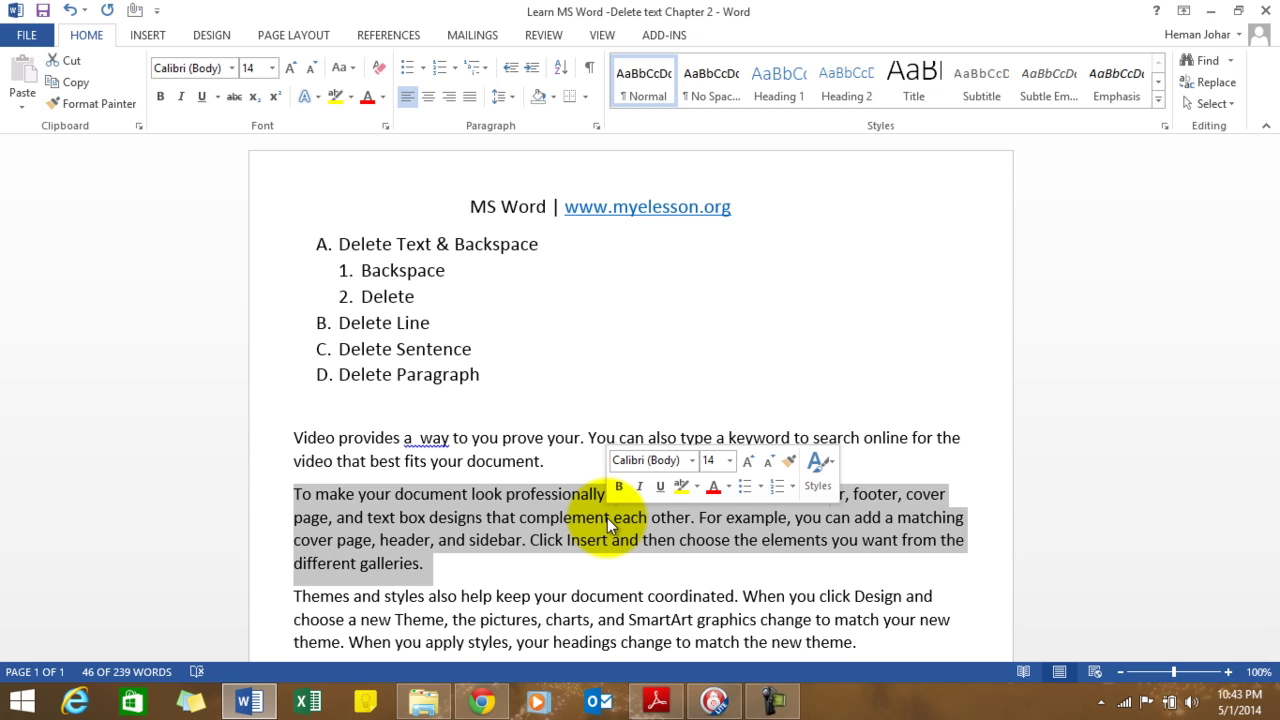
key("Delete")
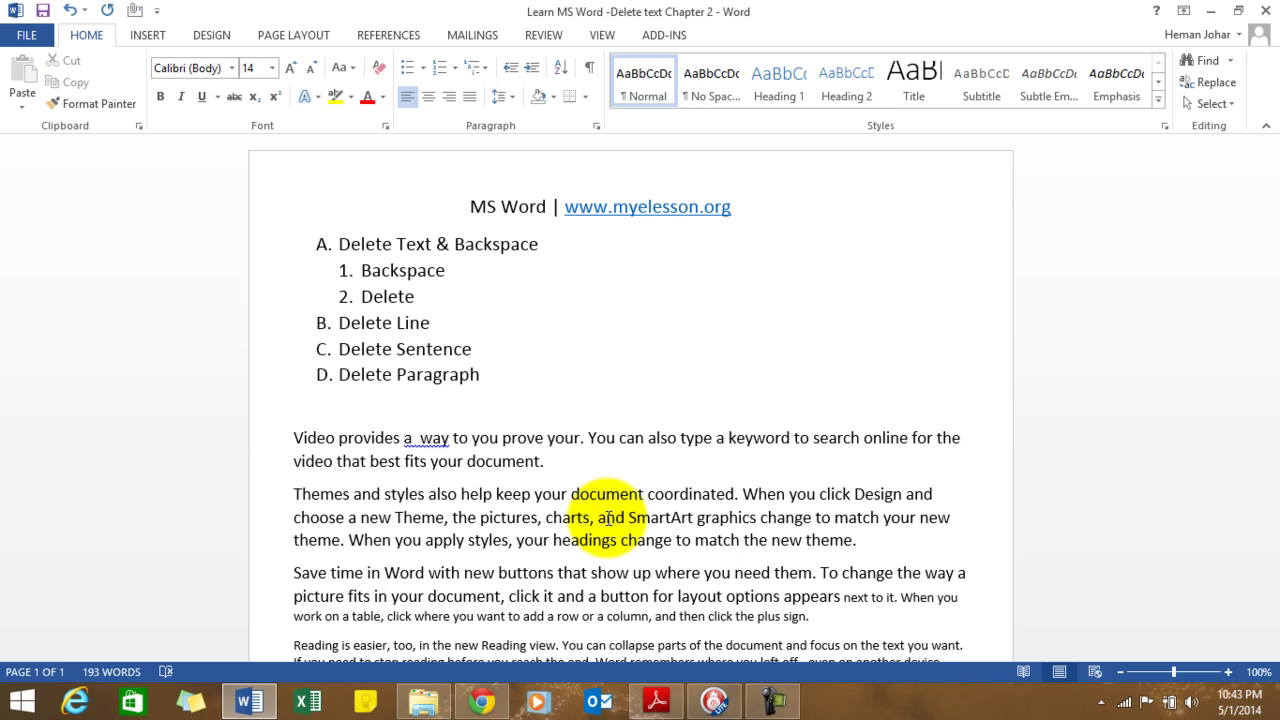